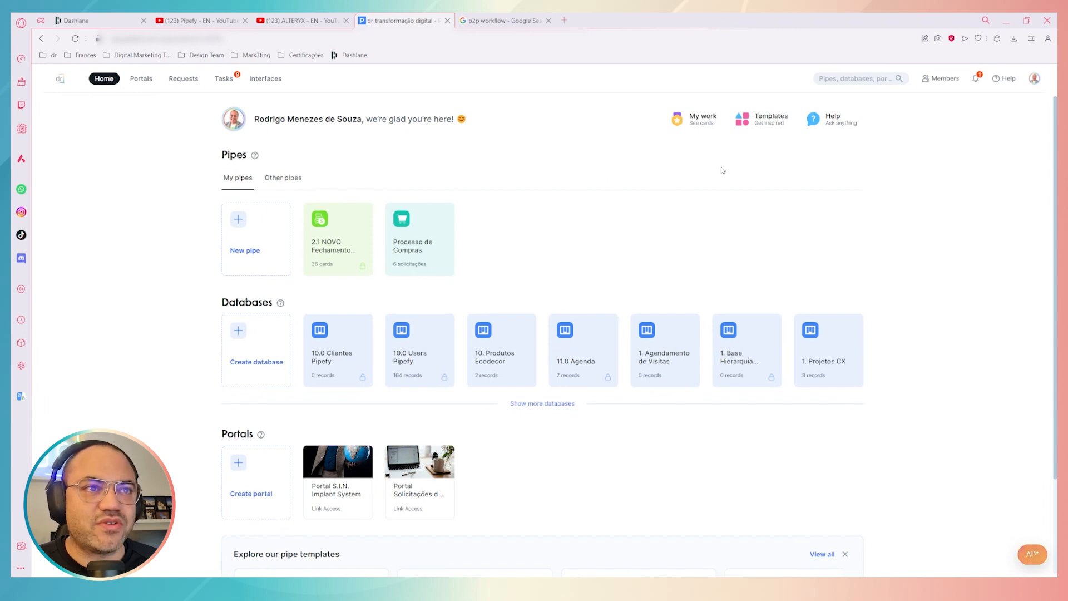
# - Create a purchasing pipe from the Procure-to-Pay (P2P) Template Pack in the Template Gallery
pyautogui.click(767, 127)
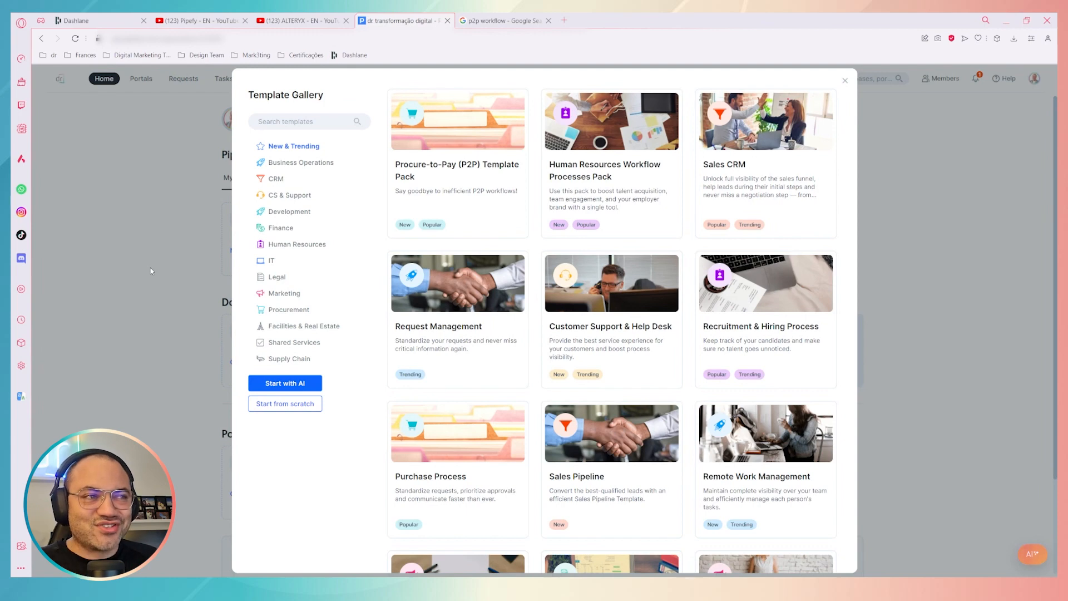
pyautogui.click(845, 80)
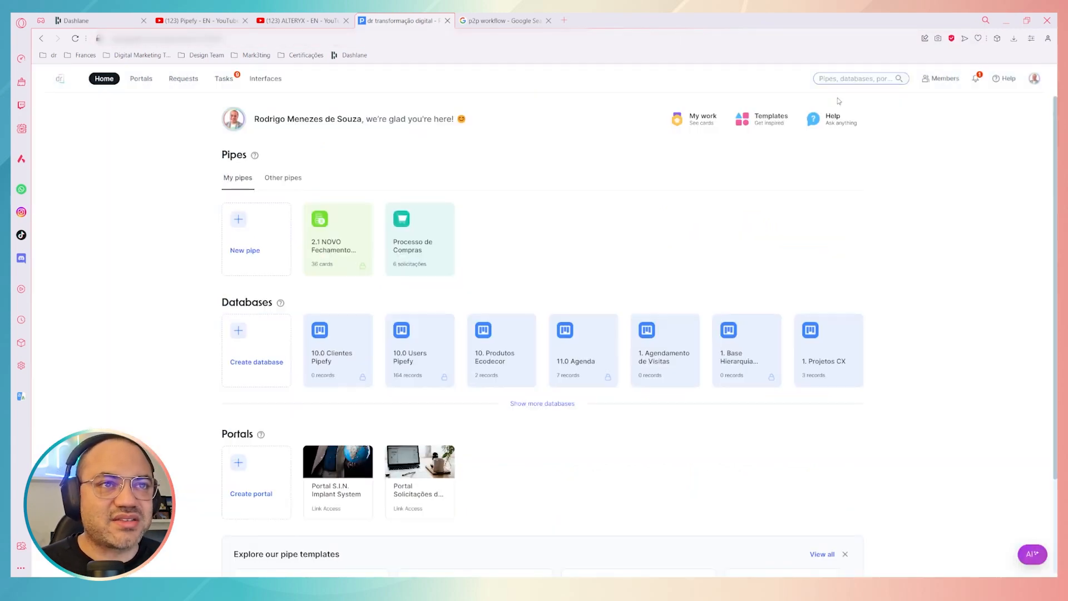
pyautogui.click(758, 126)
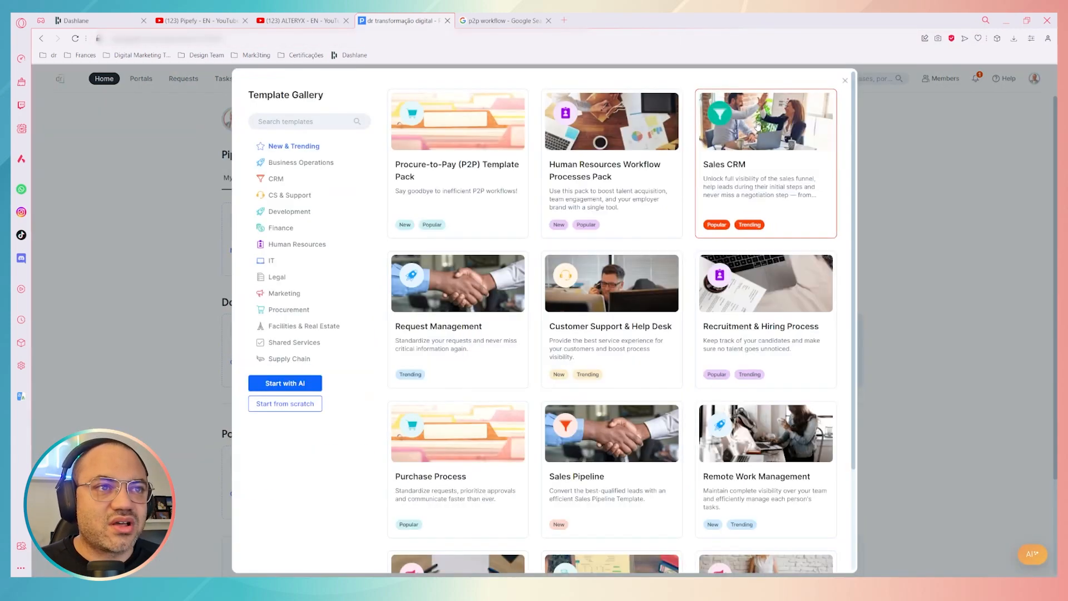
pyautogui.click(455, 162)
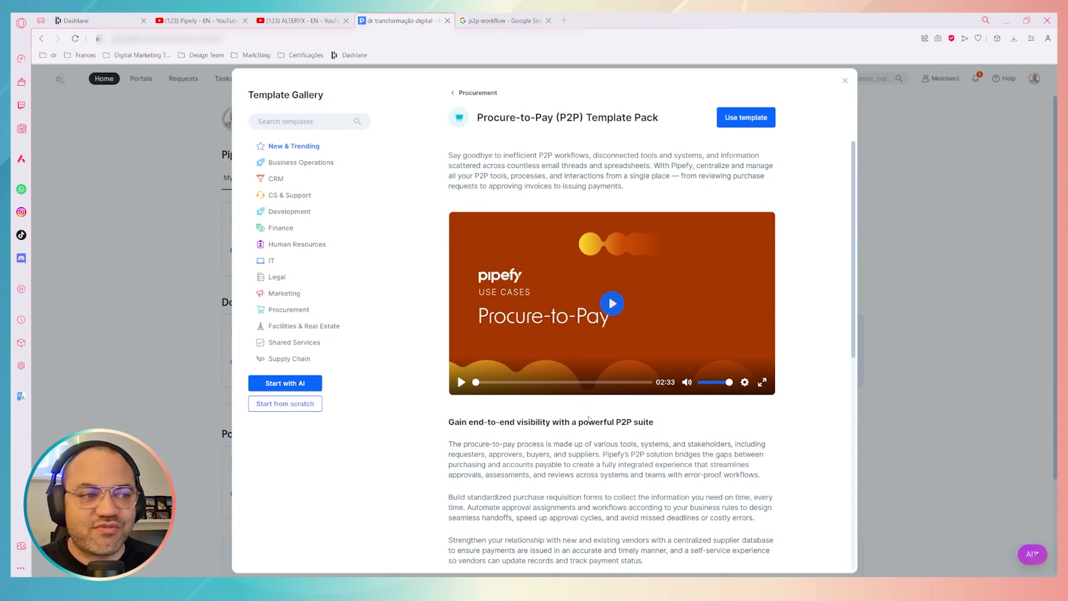
pyautogui.scroll(-1, 589, 419)
pyautogui.scroll(1, 612, 389)
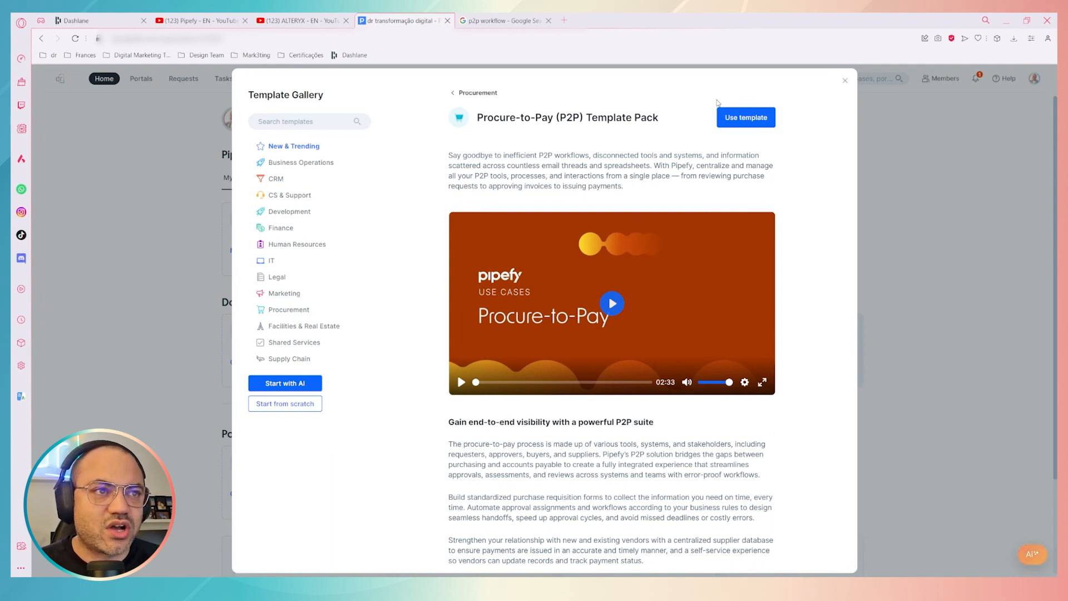
pyautogui.click(735, 123)
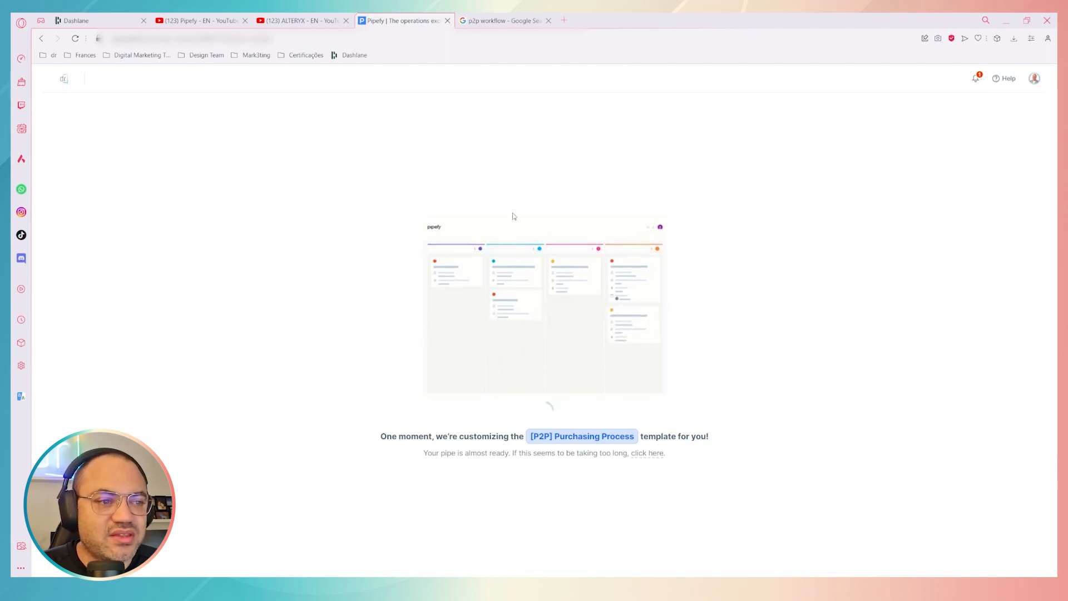
pyautogui.click(647, 456)
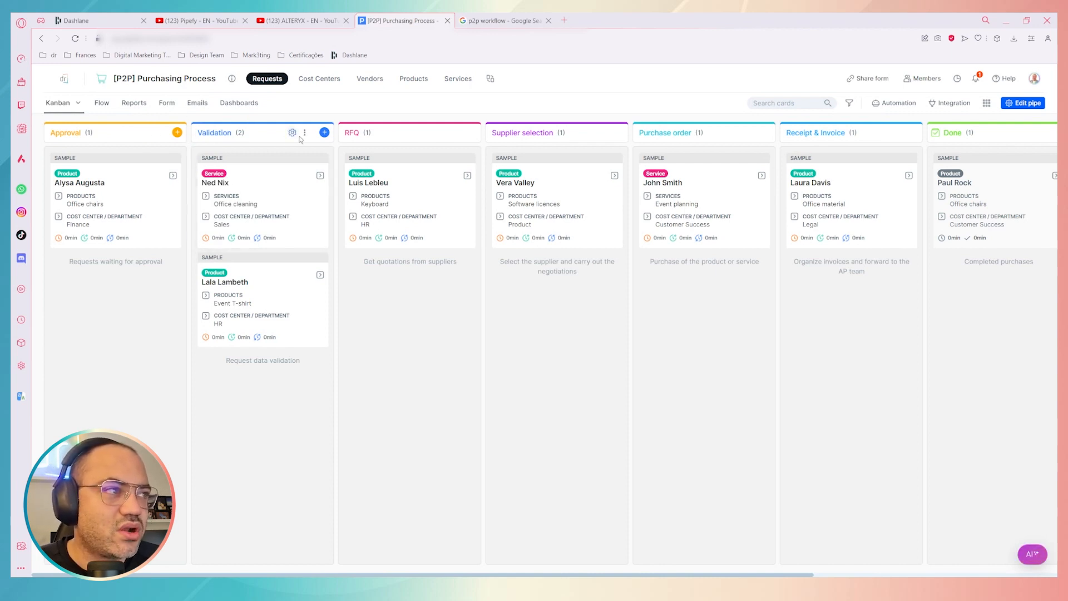
# - Delete the Validation phase from the purchasing board, confirming with the word "delete"
pyautogui.click(305, 133)
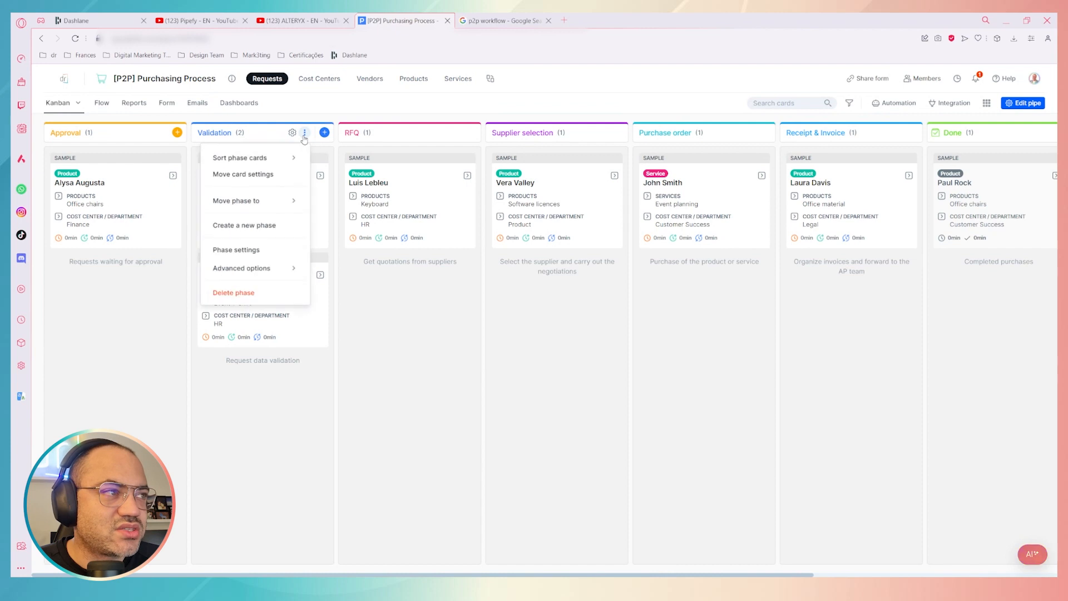
pyautogui.click(243, 295)
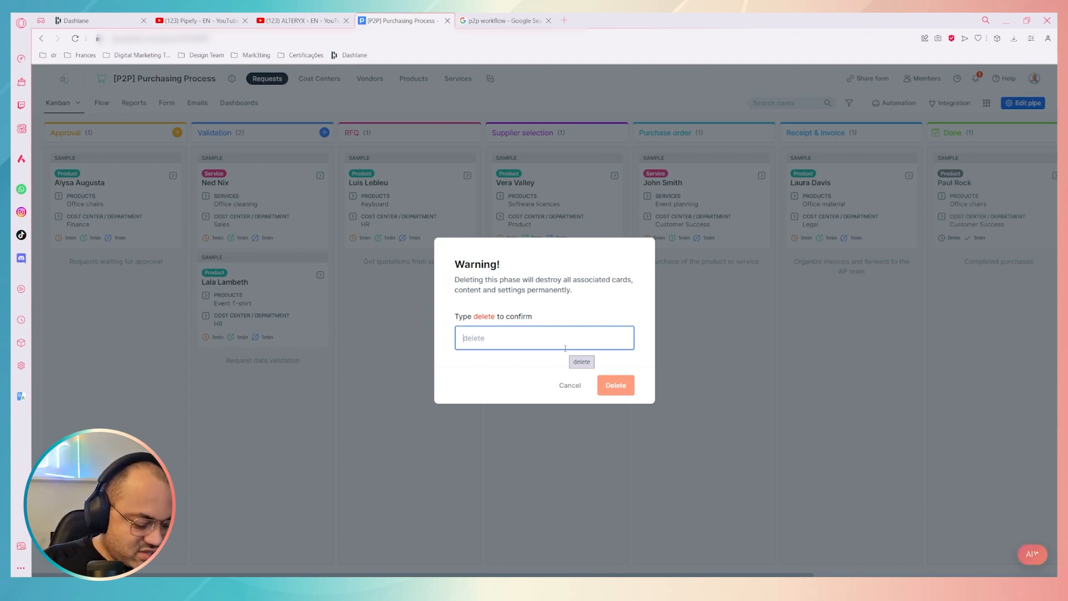
pyautogui.write('dele')
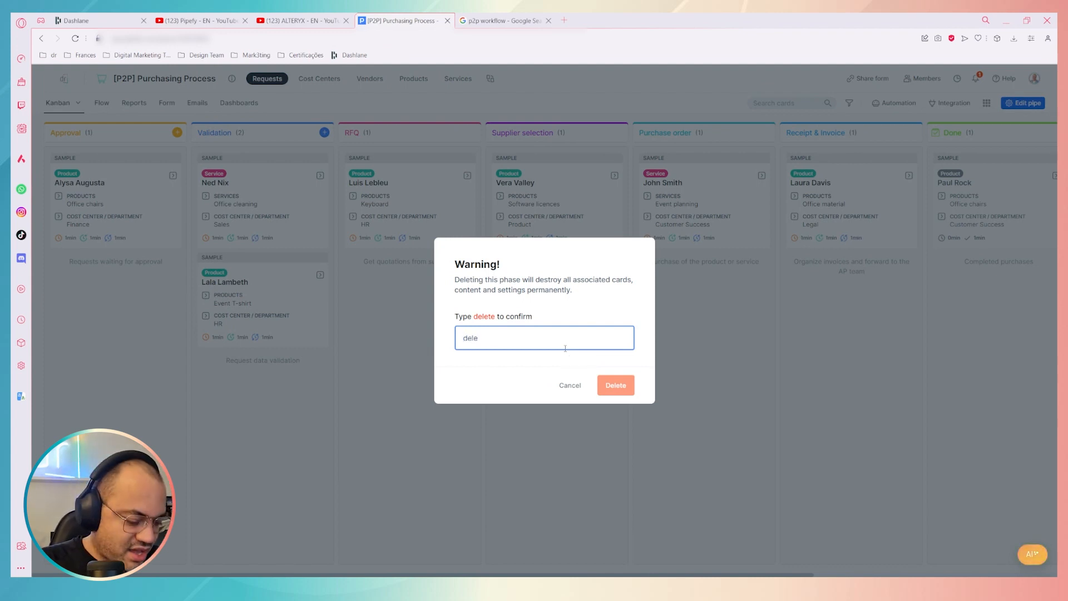
pyautogui.write('te')
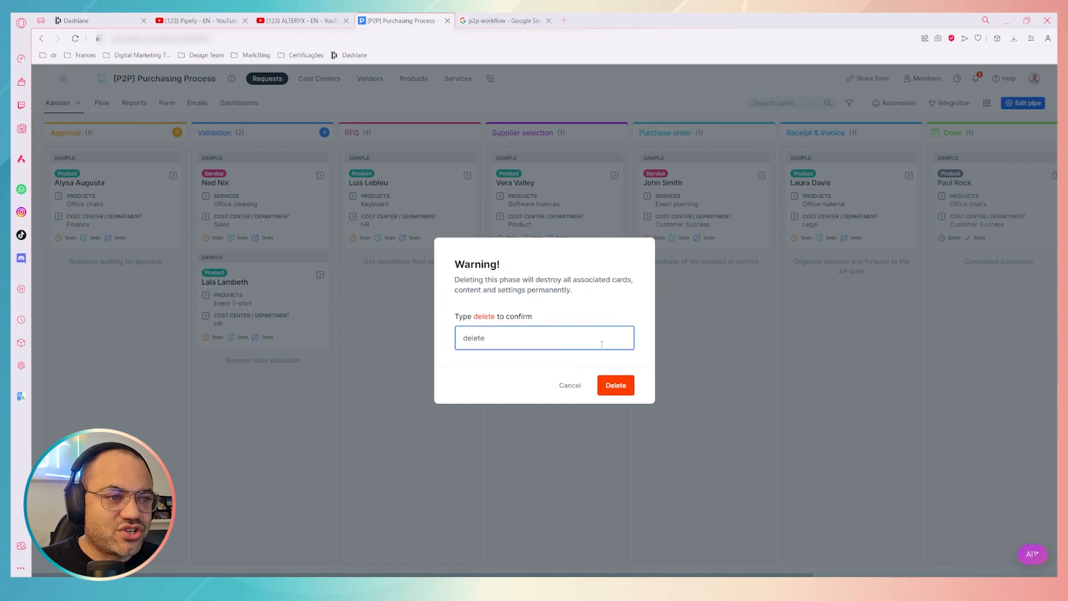
pyautogui.click(613, 384)
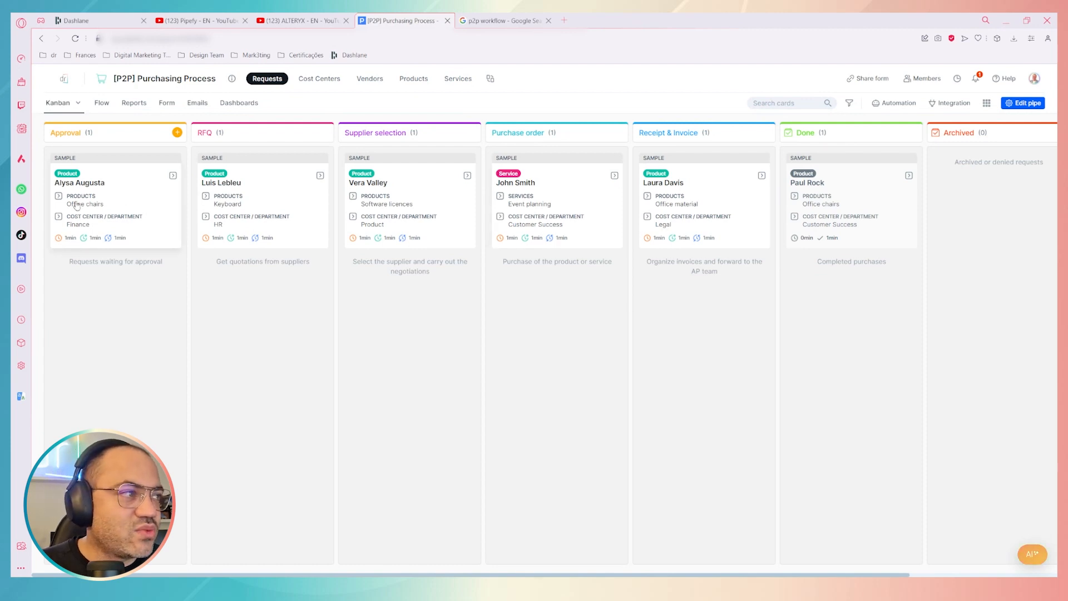
# - Examine the start form fields and history of the office chairs request in the Approval phase, and close the card
pyautogui.click(100, 208)
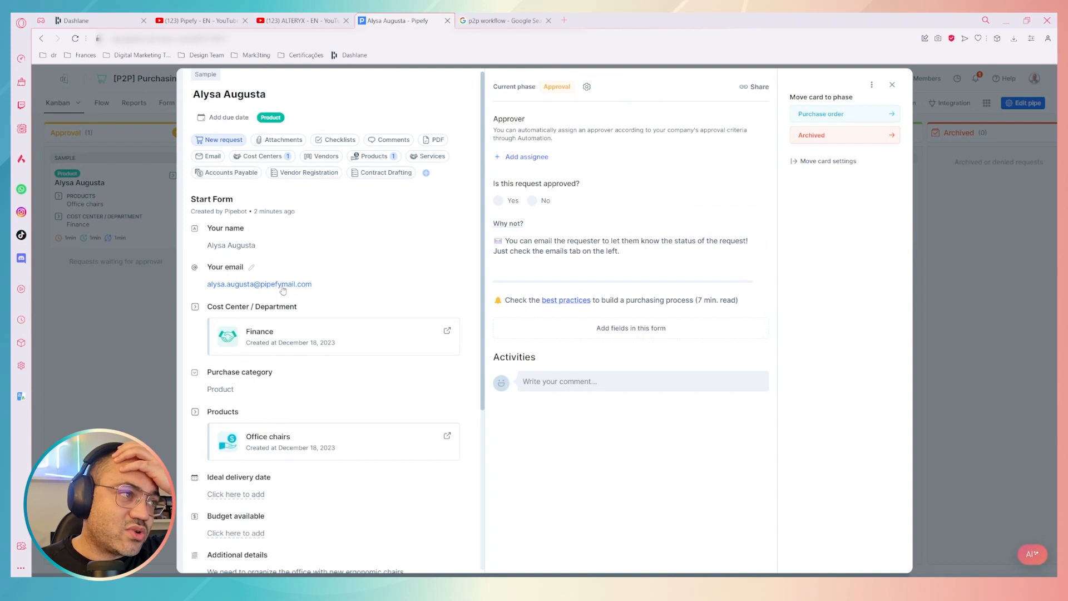
pyautogui.scroll(-3, 283, 290)
pyautogui.scroll(-1, 326, 361)
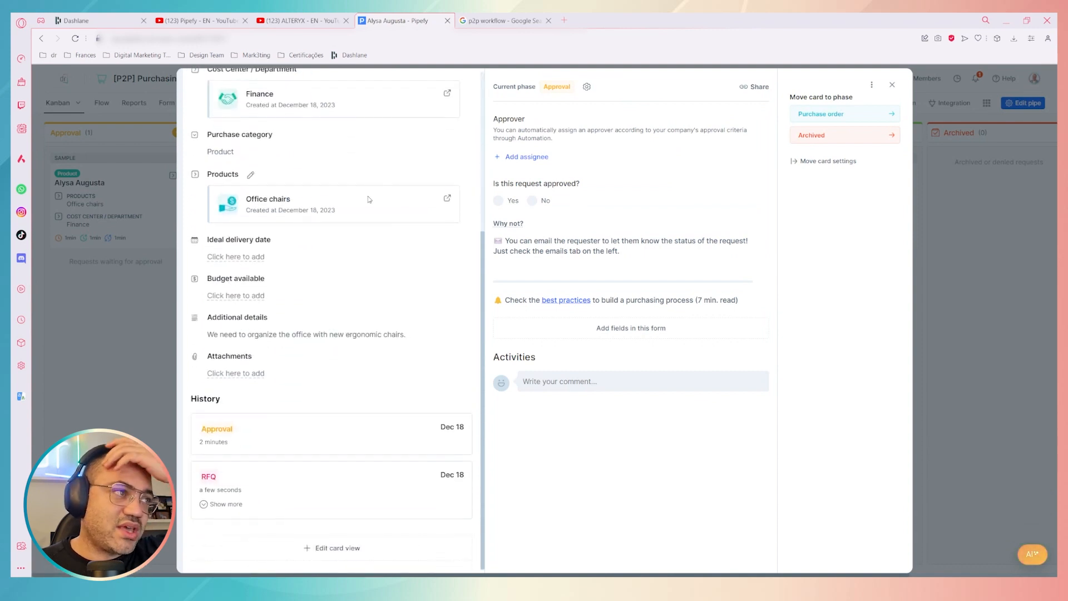
pyautogui.scroll(2, 369, 310)
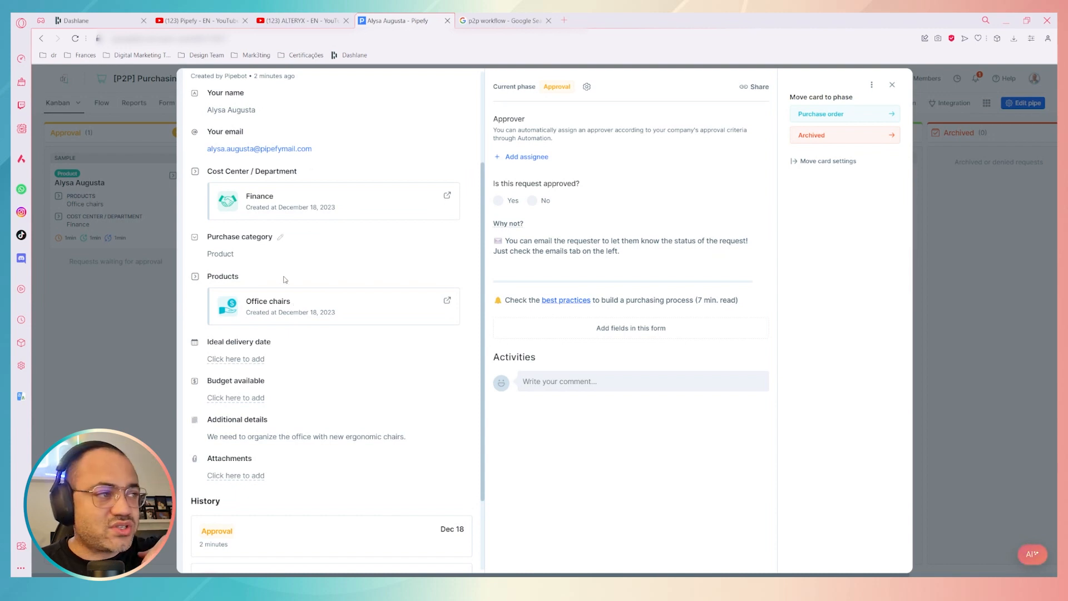
pyautogui.scroll(2, 306, 262)
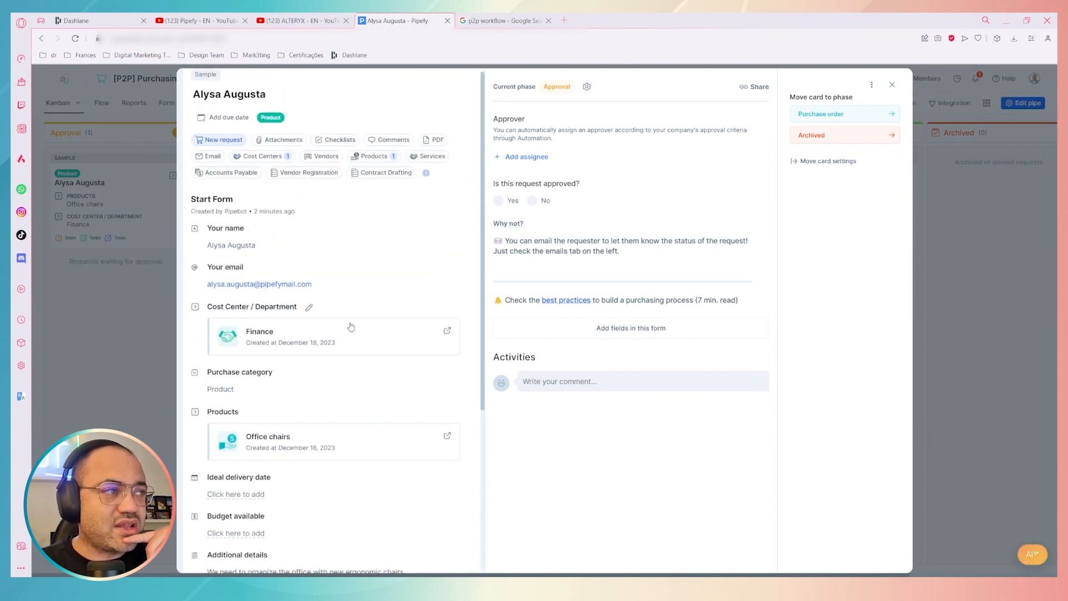
pyautogui.scroll(-1, 273, 284)
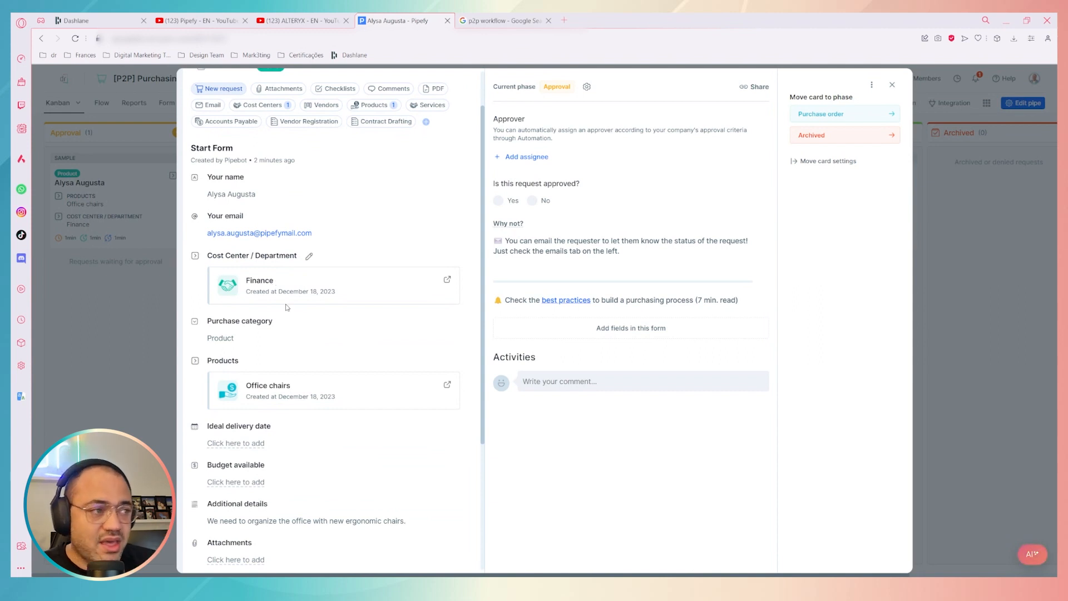
pyautogui.scroll(-2, 303, 306)
pyautogui.scroll(-2, 303, 308)
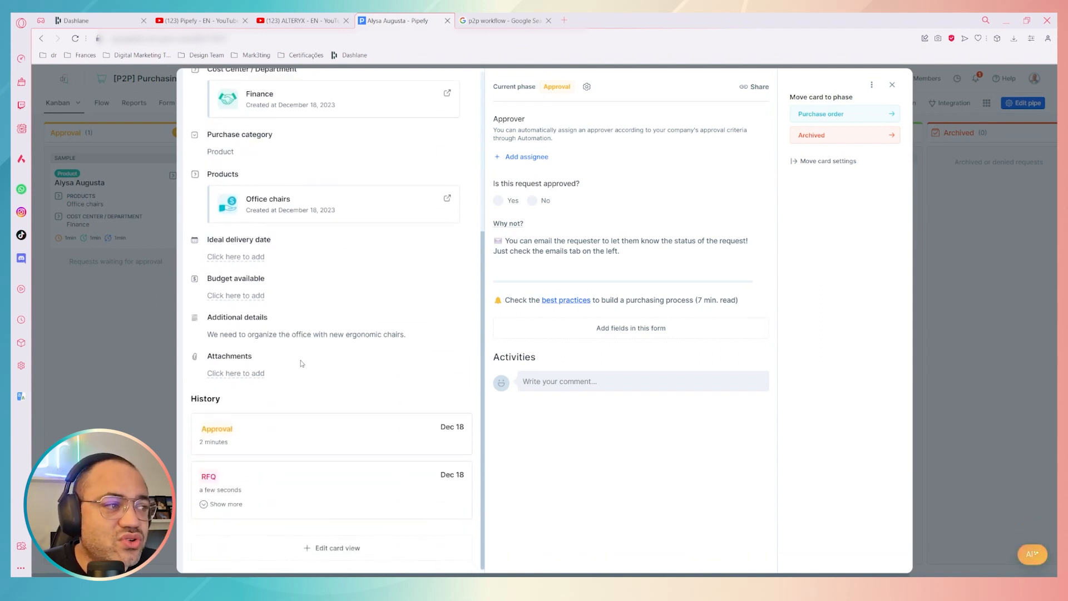
pyautogui.scroll(4, 303, 362)
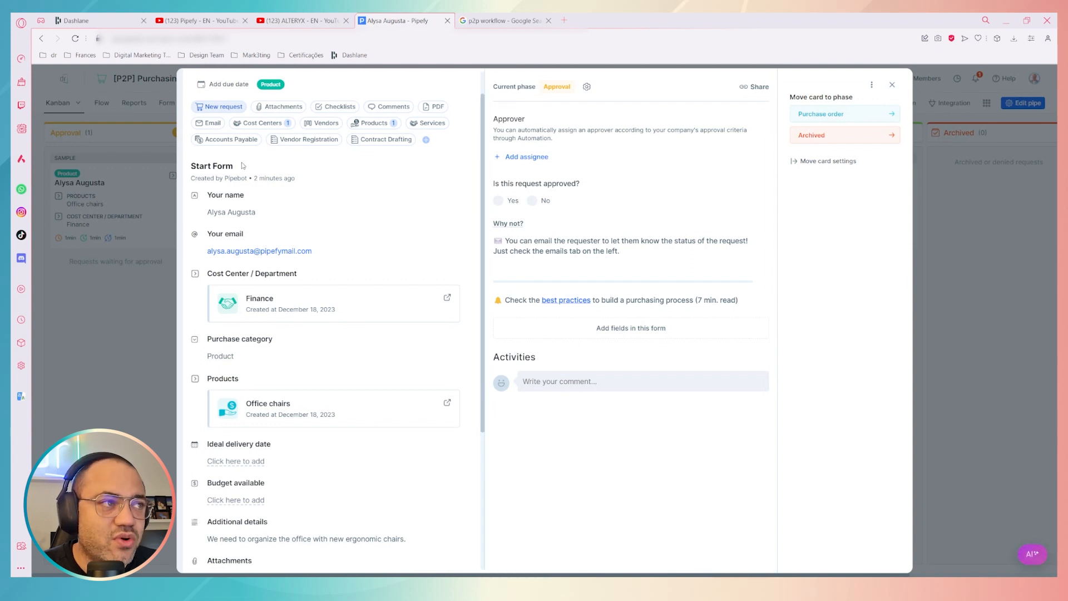
pyautogui.scroll(-2, 228, 260)
pyautogui.scroll(3, 212, 195)
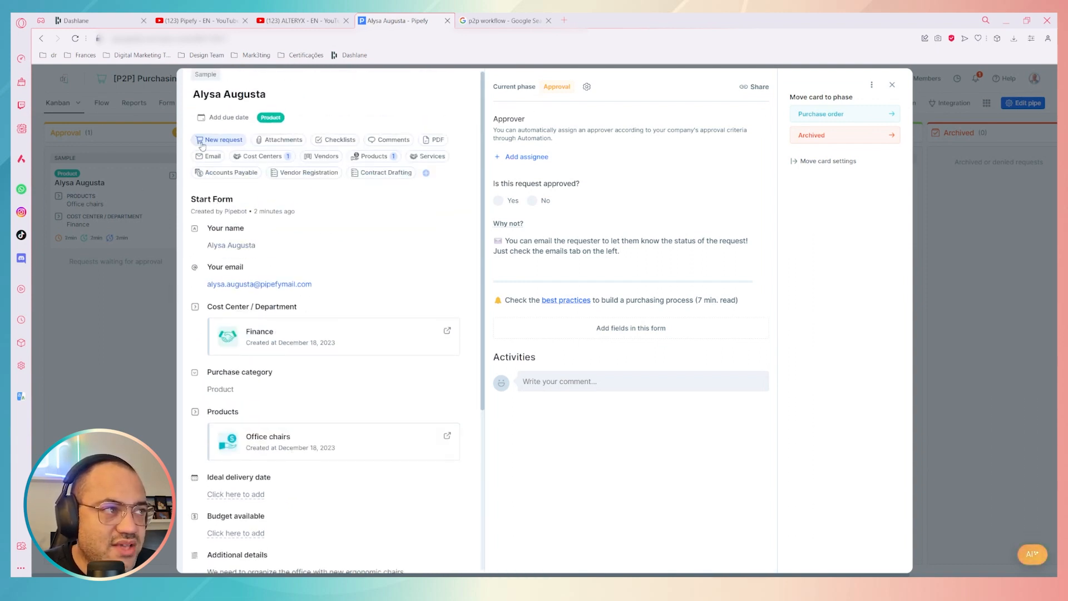
pyautogui.scroll(-2, 329, 267)
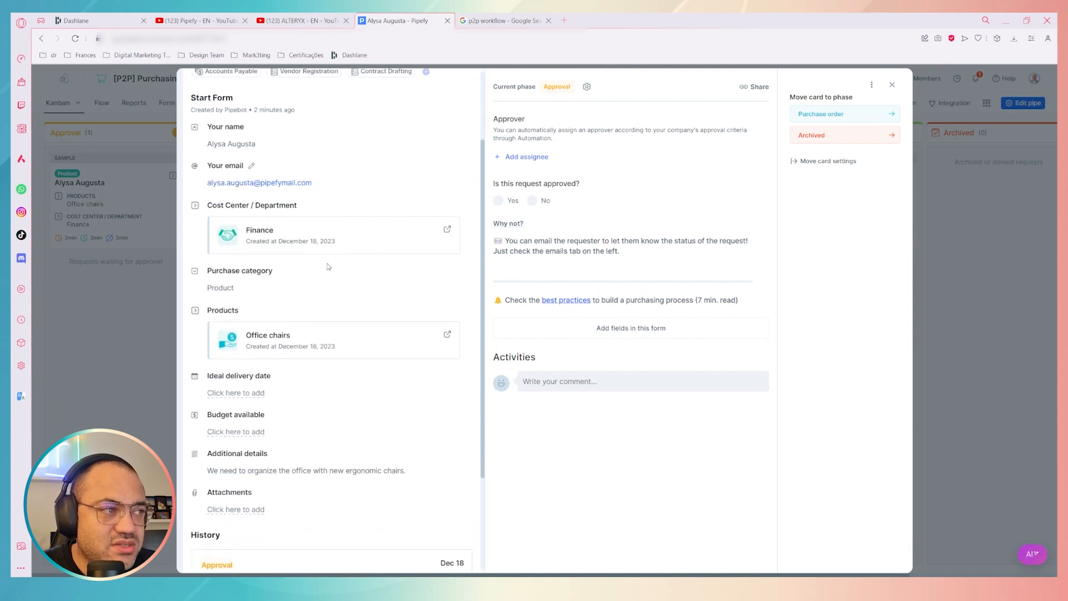
pyautogui.scroll(-2, 256, 400)
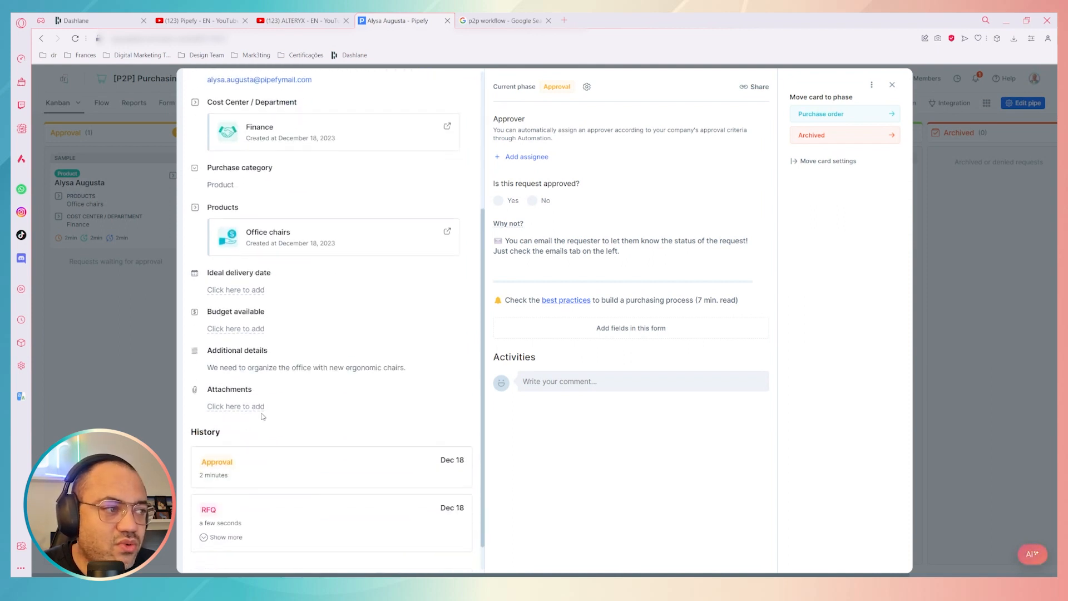
pyautogui.scroll(4, 262, 416)
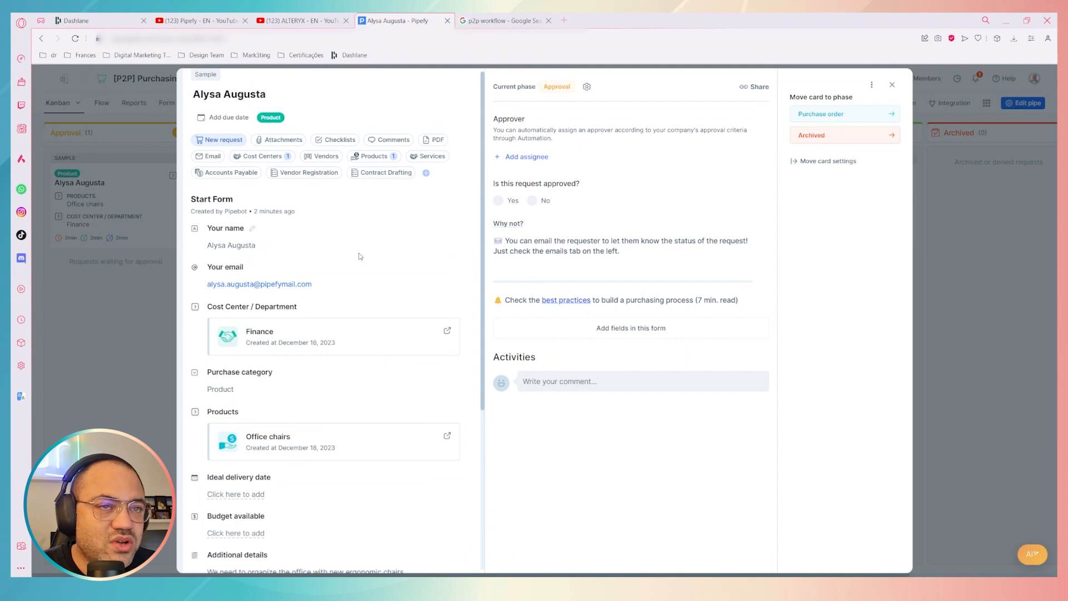
pyautogui.click(892, 85)
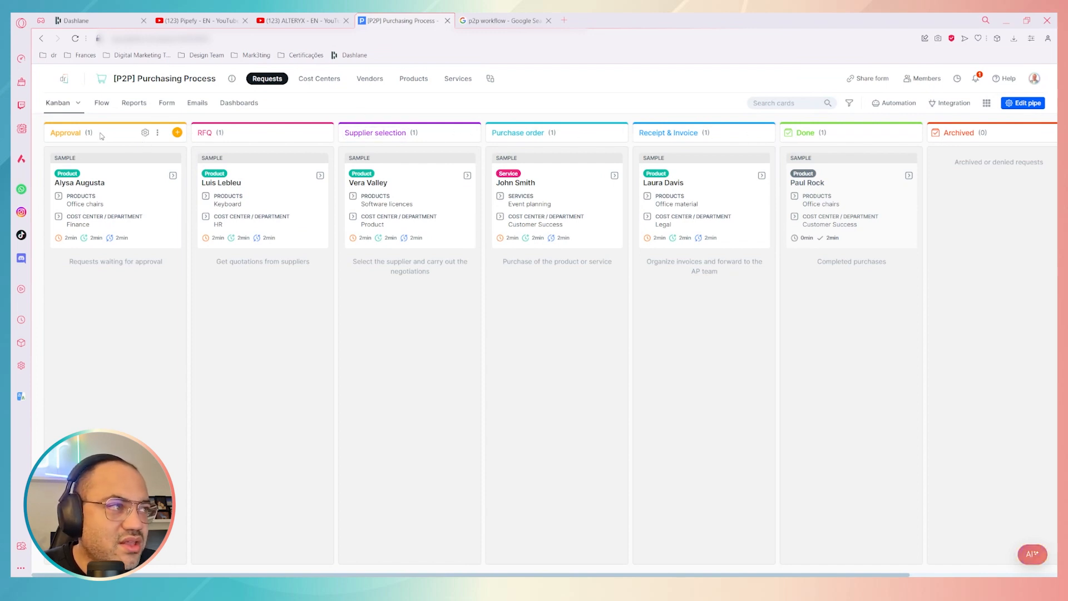
# - Open the pipe's settings from the Approval phase and delete the "Your name" field from the New request start form
pyautogui.click(144, 133)
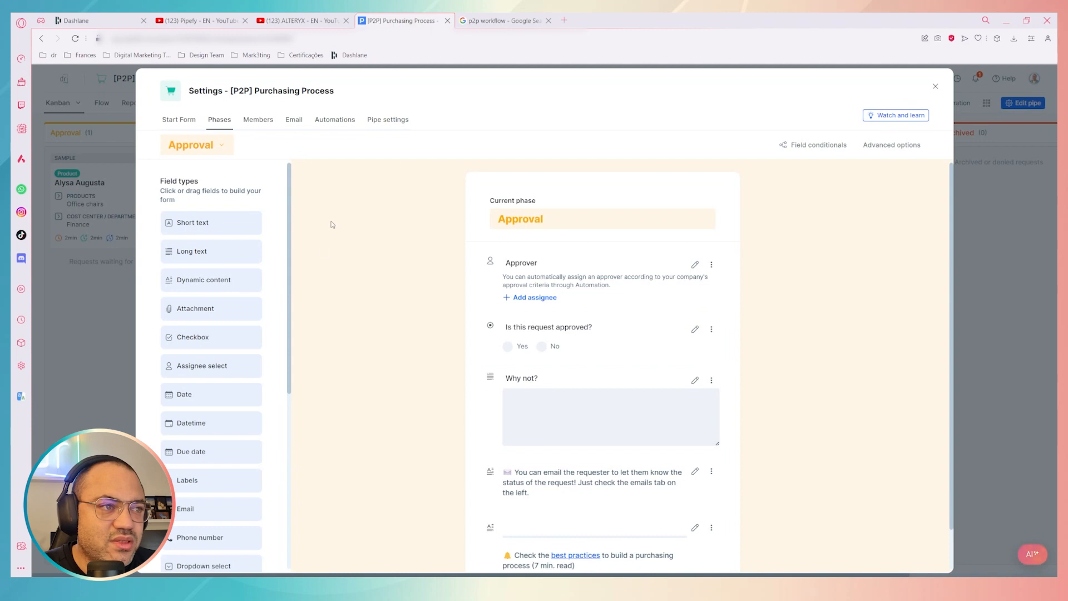
pyautogui.click(220, 149)
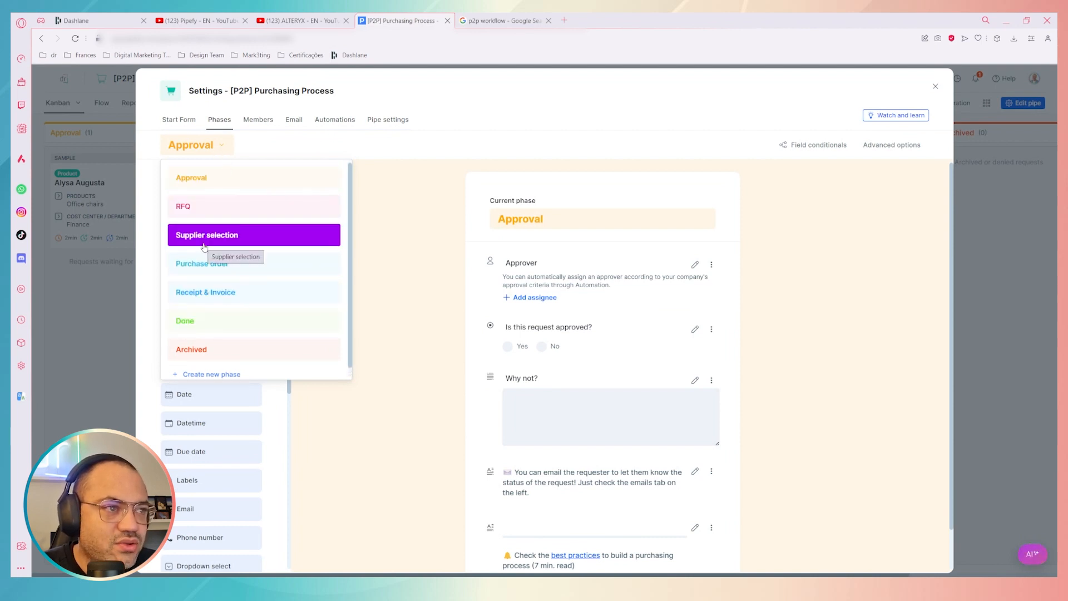
pyautogui.click(173, 121)
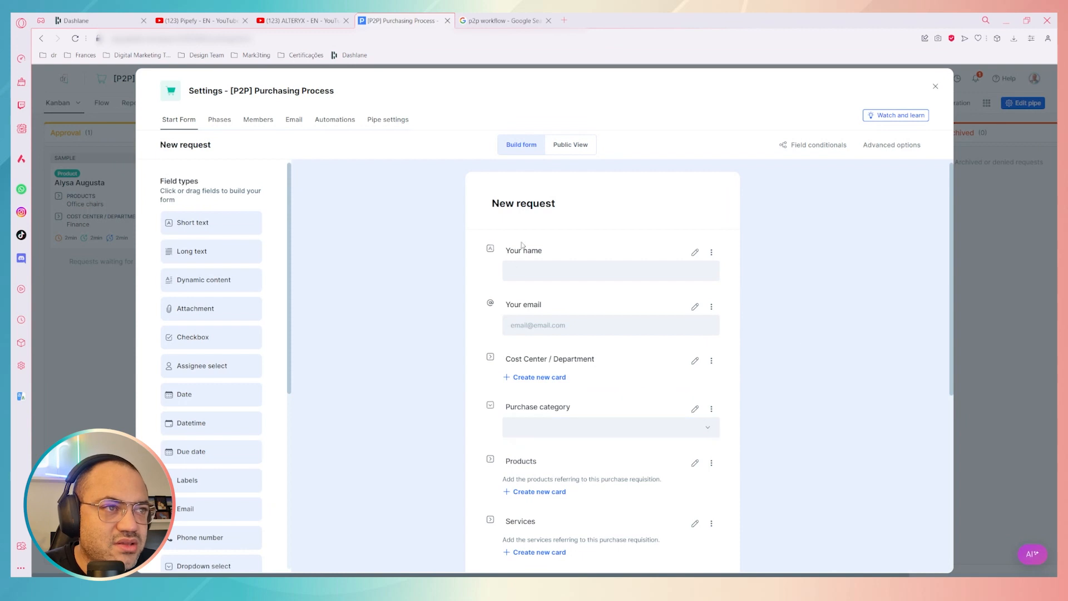
pyautogui.scroll(-1, 533, 467)
pyautogui.scroll(-3, 533, 467)
pyautogui.scroll(5, 608, 298)
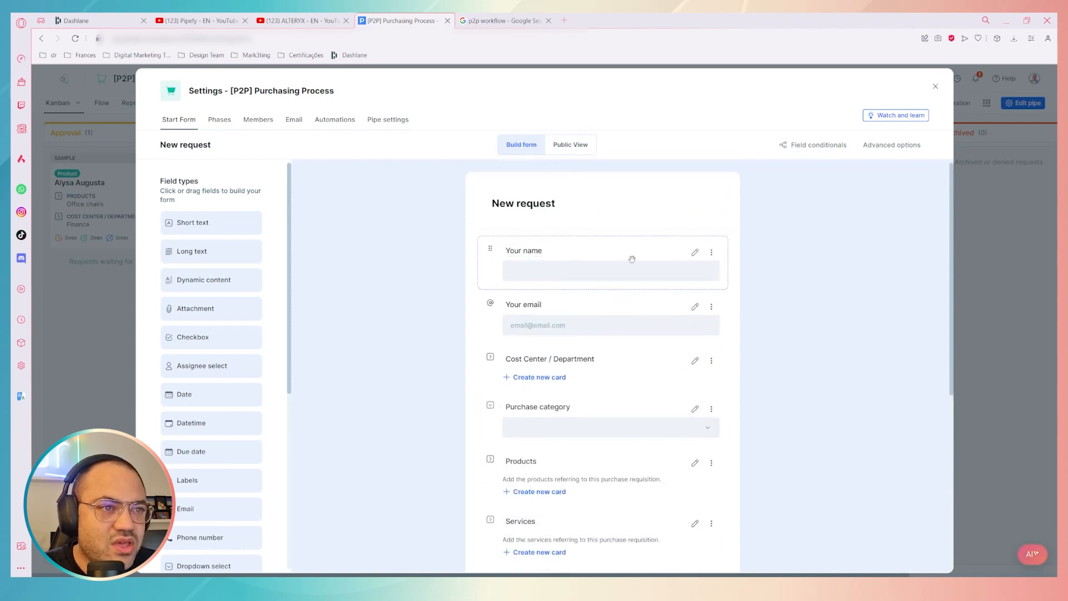
pyautogui.click(711, 254)
pyautogui.click(682, 319)
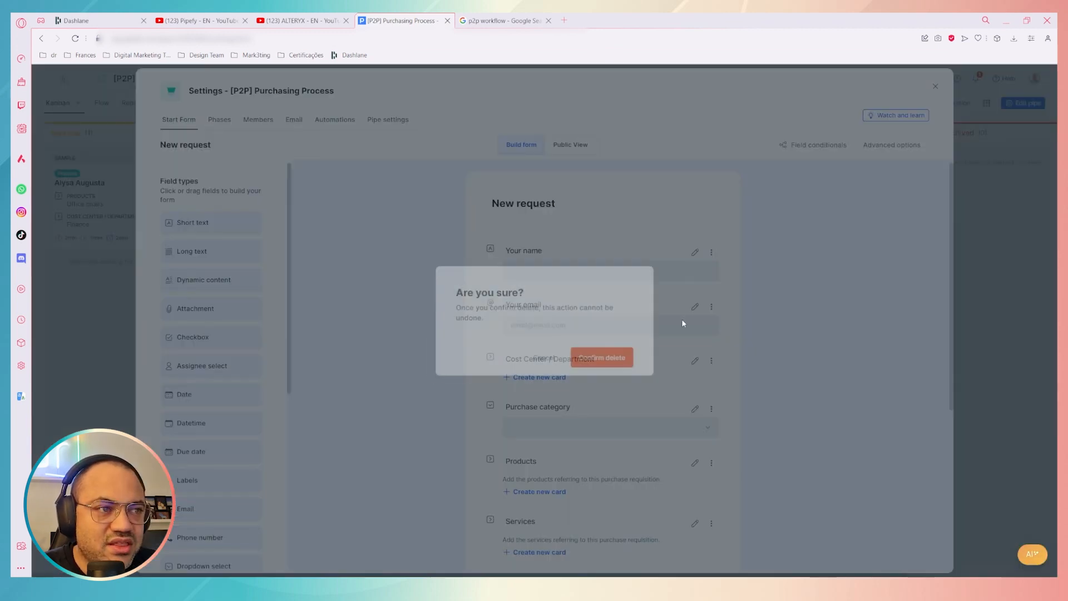
pyautogui.click(619, 359)
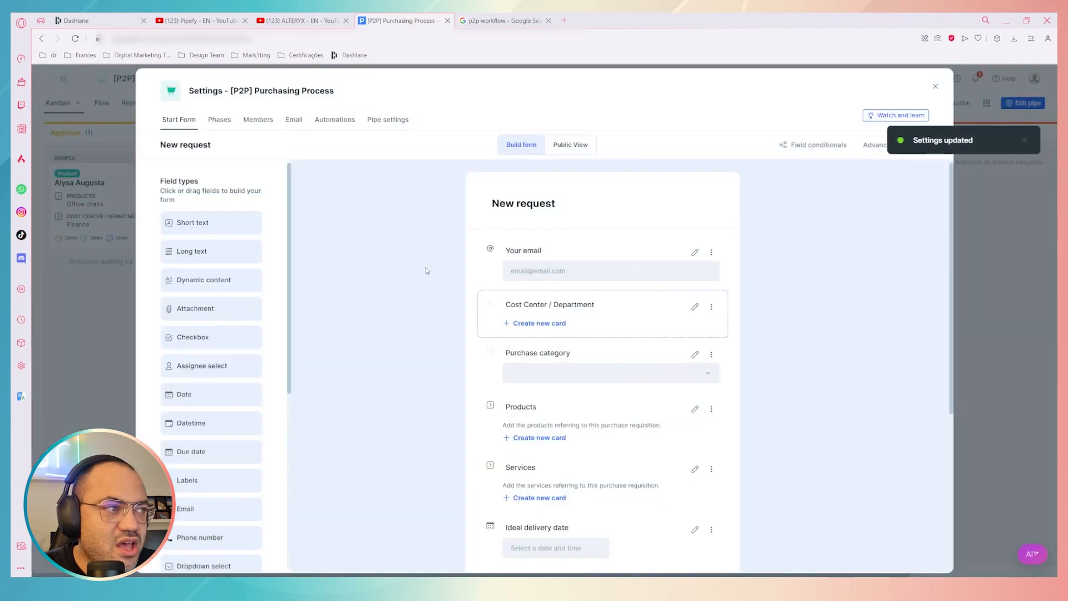
# - Add a short text field labelled "Name" to the New request start form and save it
pyautogui.click(207, 222)
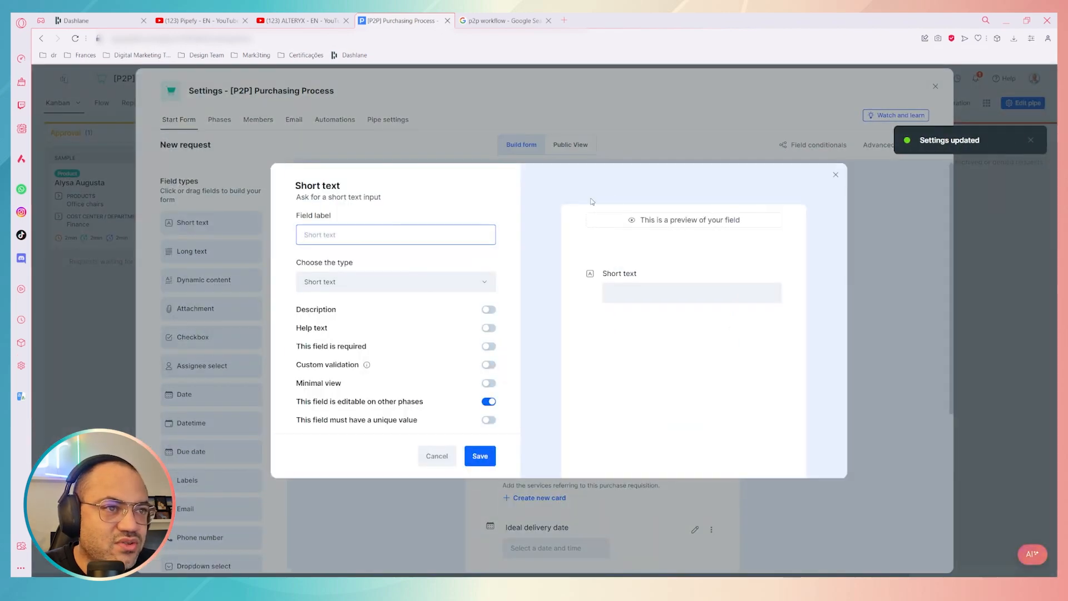
pyautogui.click(842, 174)
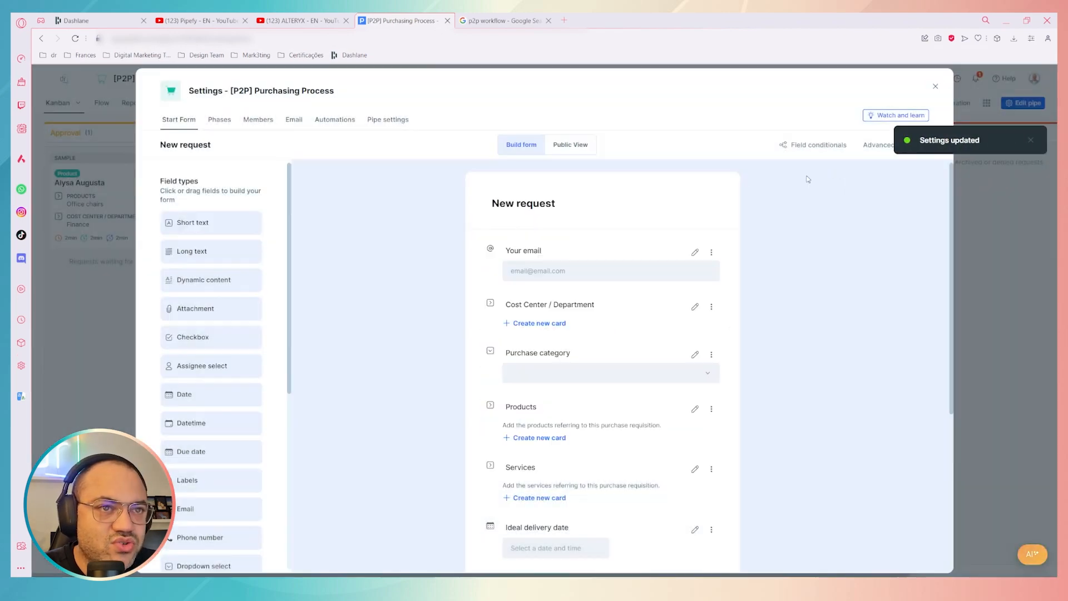
pyautogui.click(255, 222)
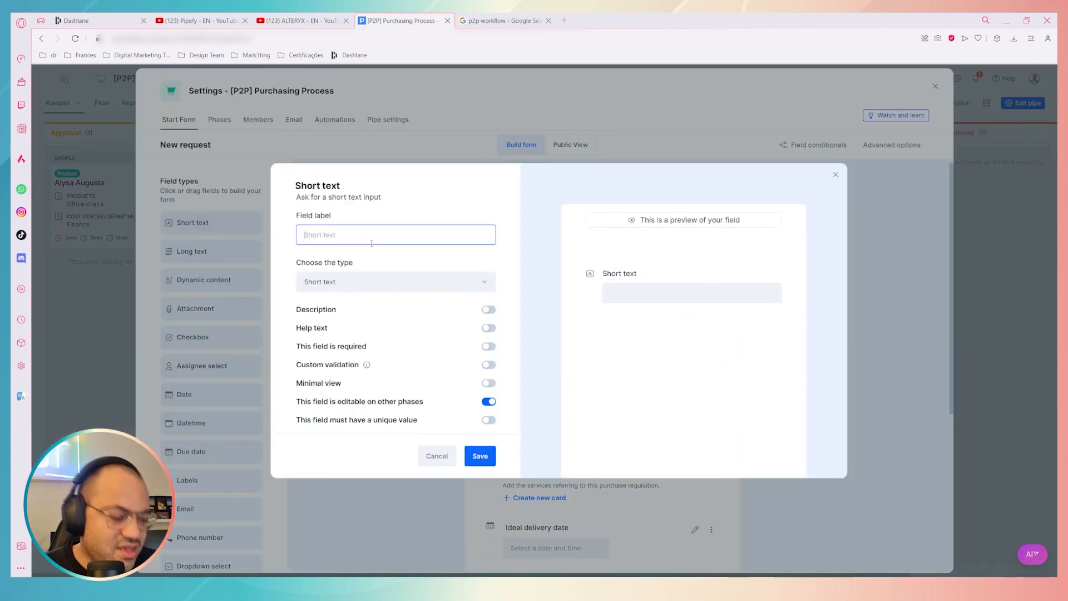
pyautogui.write('Name')
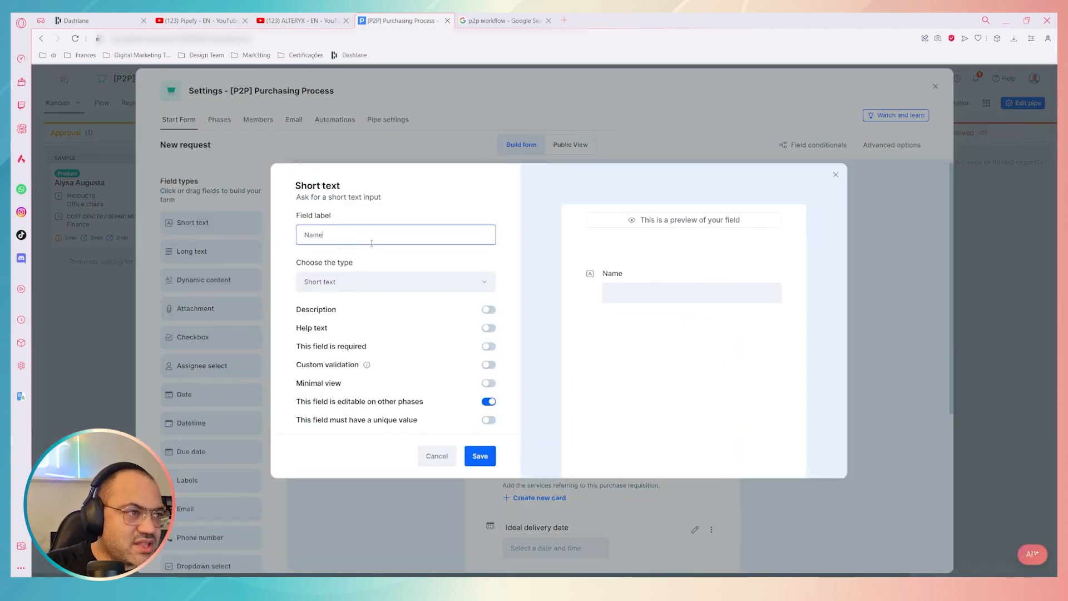
pyautogui.click(436, 288)
pyautogui.click(436, 289)
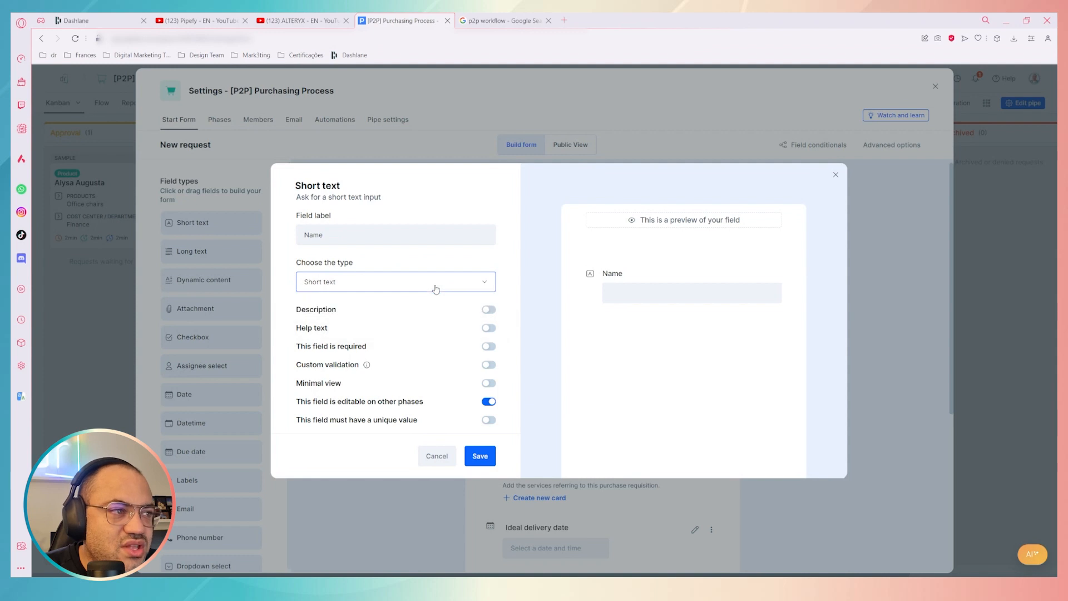
pyautogui.click(404, 277)
pyautogui.click(403, 284)
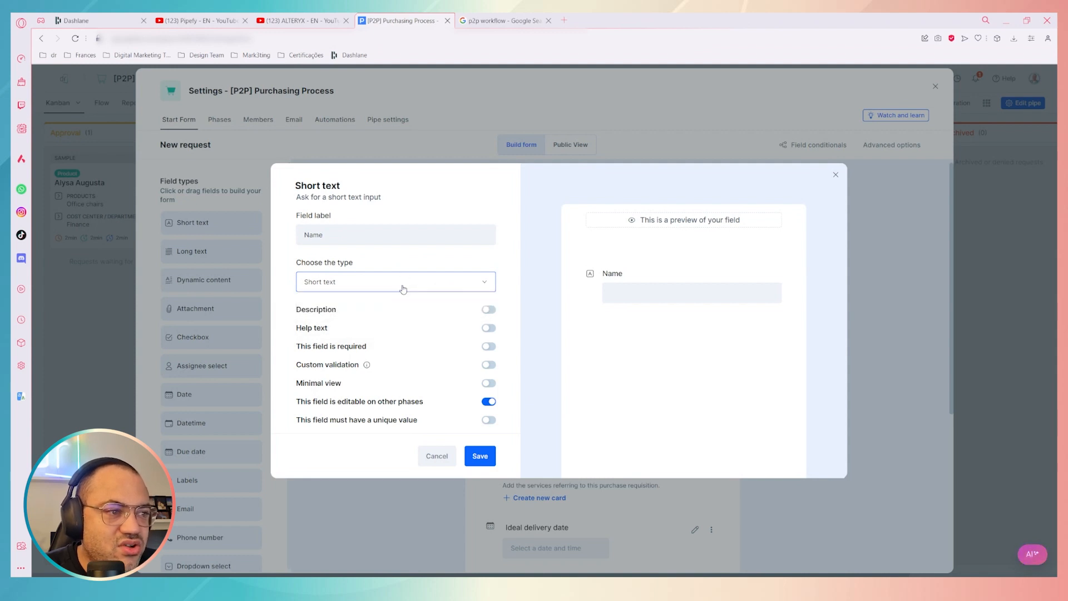
pyautogui.click(478, 456)
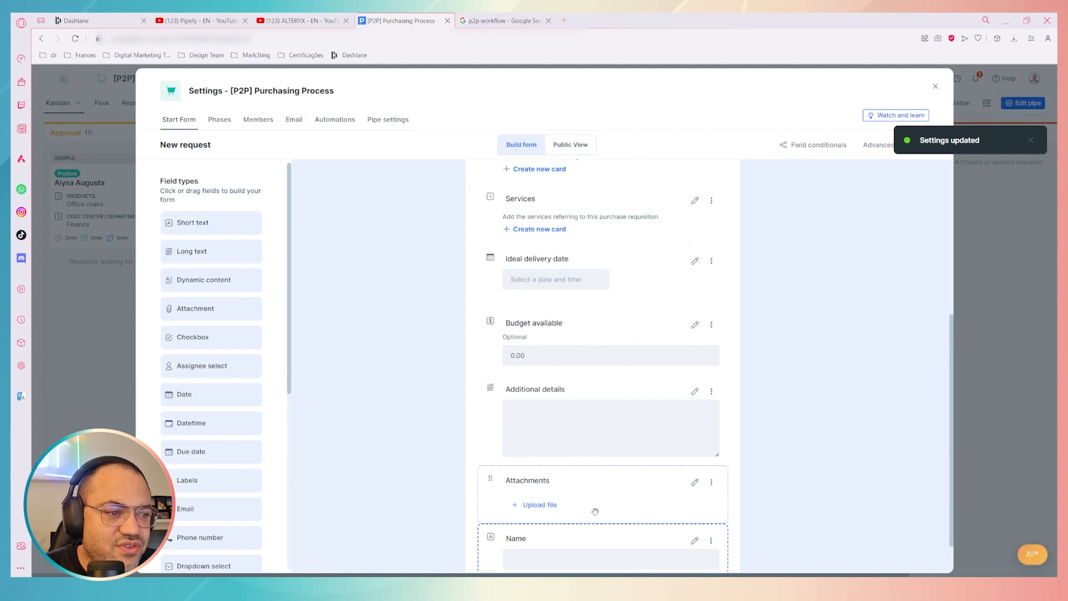
# - Move the Name field to the start of the New request form, above "Your email", and close the pipe settings
pyautogui.scroll(-1, 594, 508)
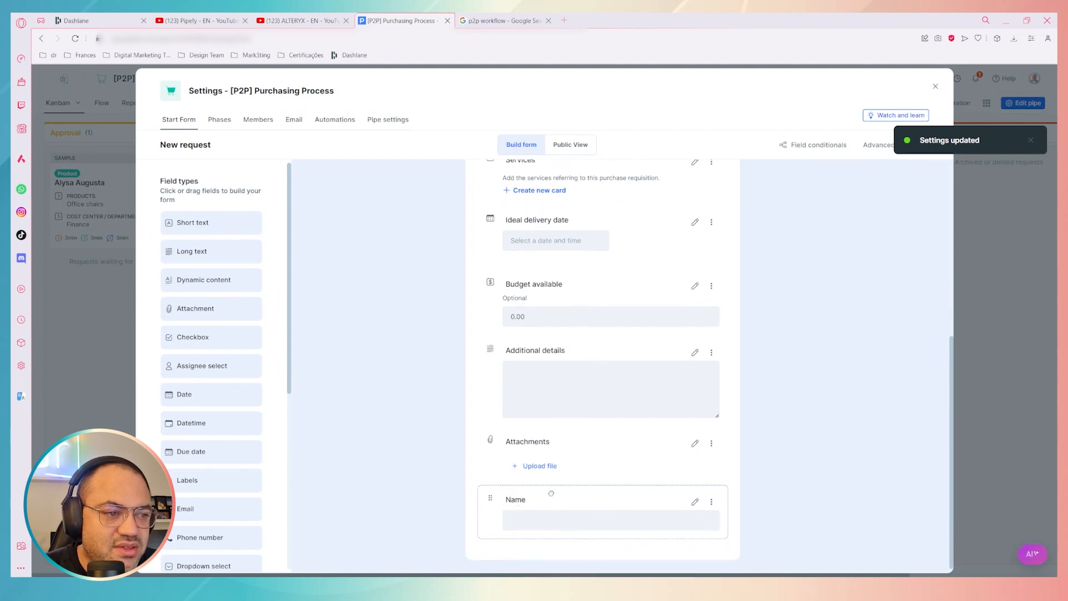
pyautogui.moveTo(555, 439); pyautogui.dragTo(557, 248)
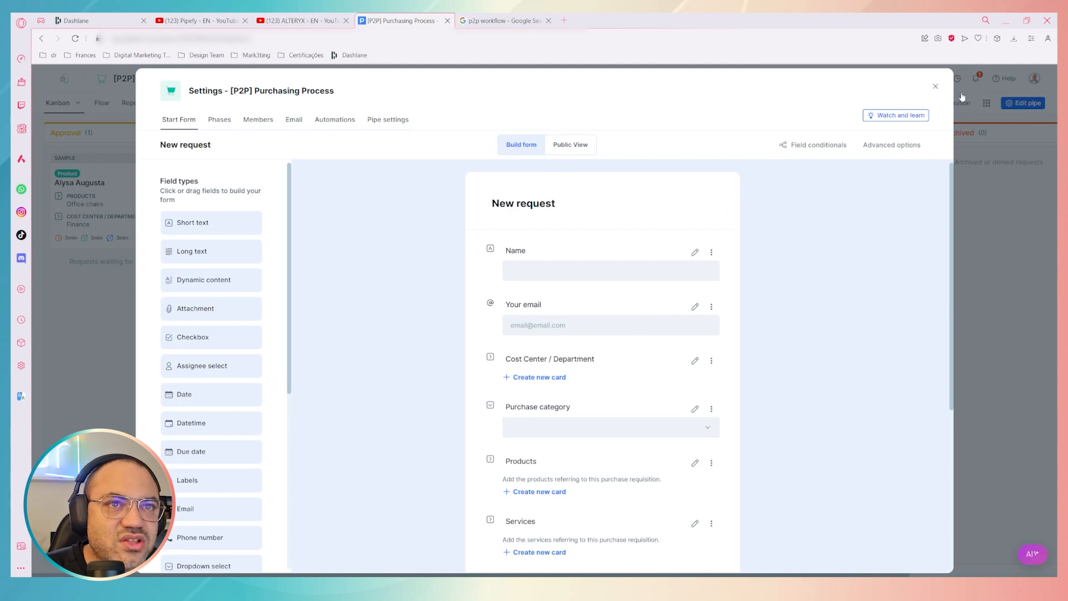
pyautogui.click(935, 86)
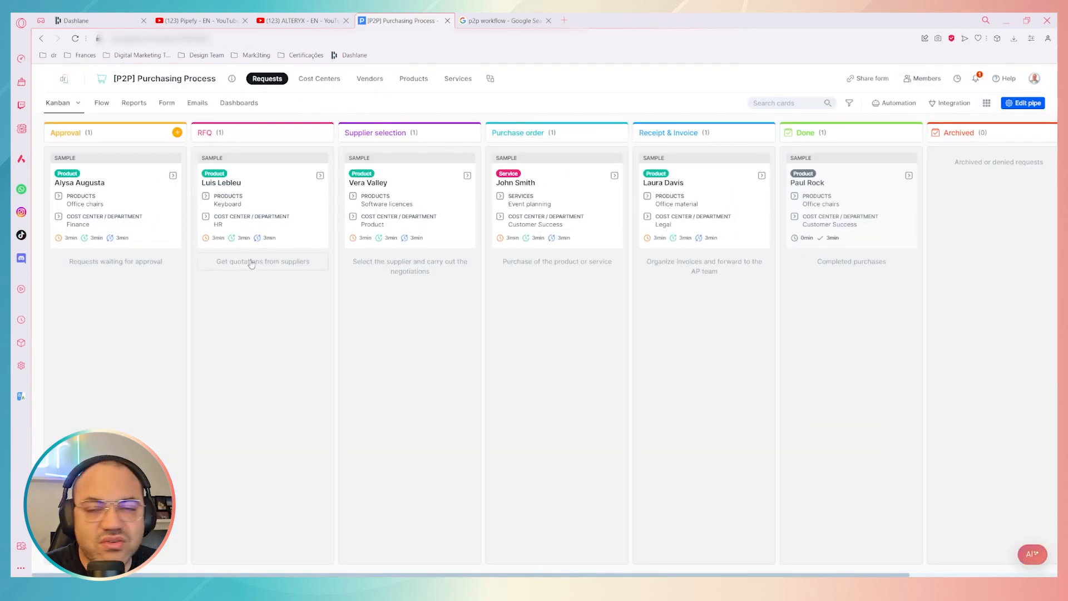
# - Check the new Name field in the start form of the office chairs request in the Approval phase, and close the card
pyautogui.click(113, 206)
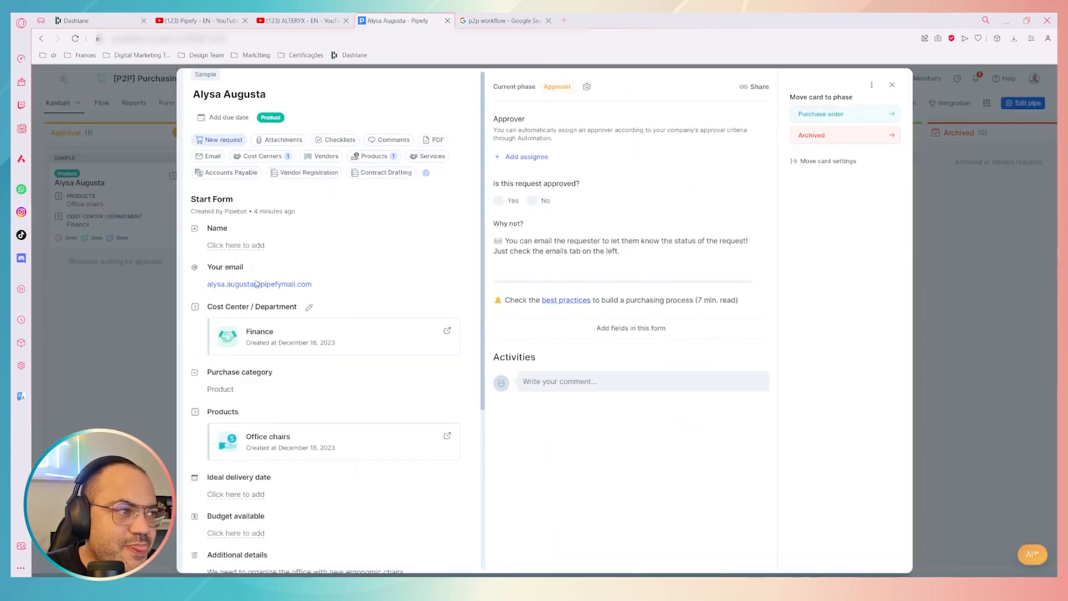
pyautogui.scroll(-2, 272, 432)
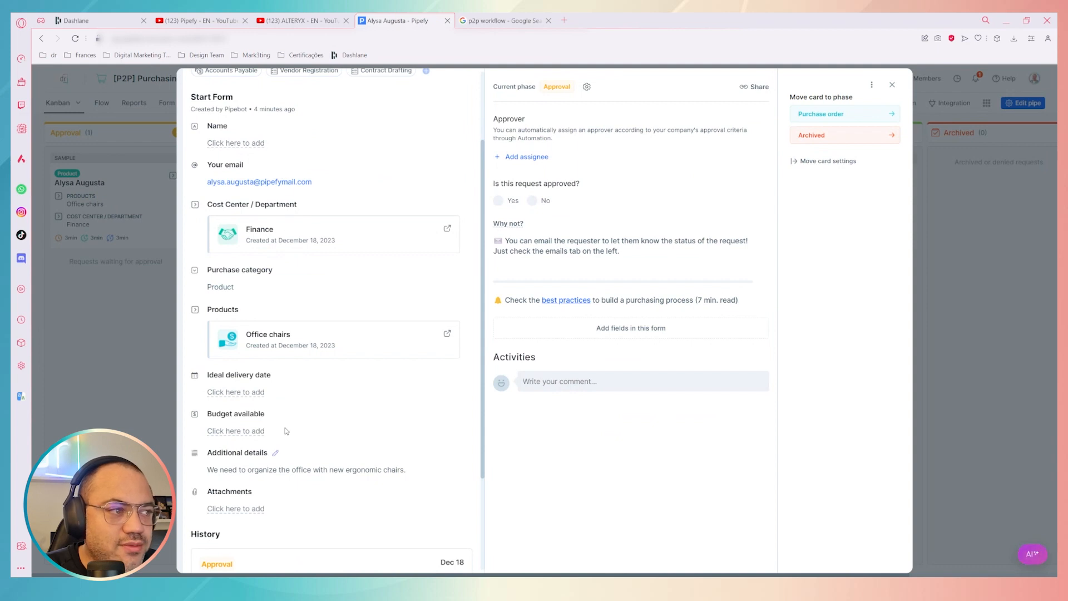
pyautogui.scroll(2, 286, 431)
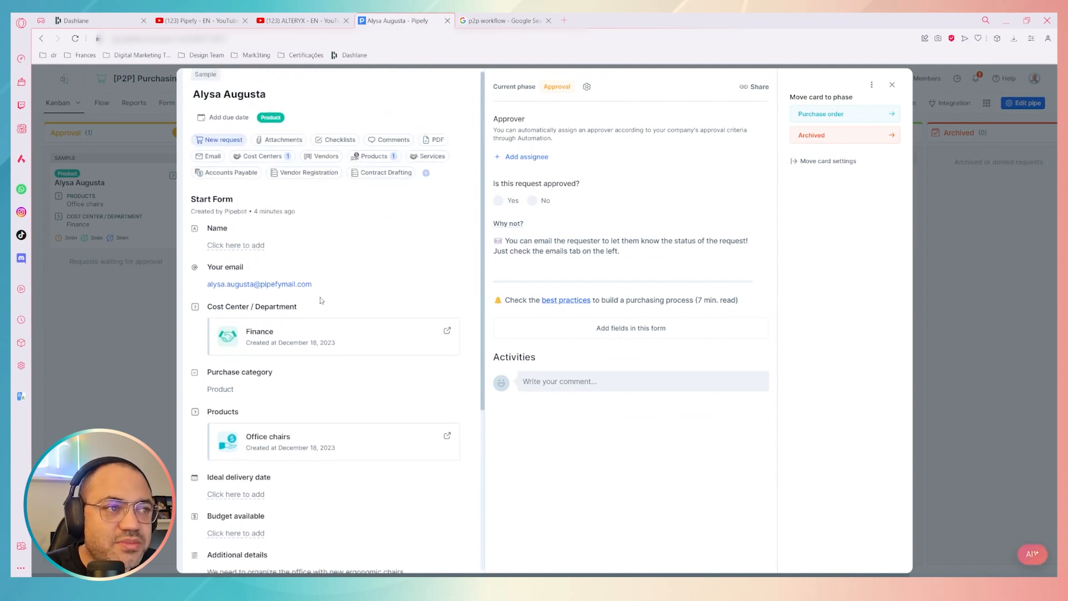
pyautogui.click(892, 85)
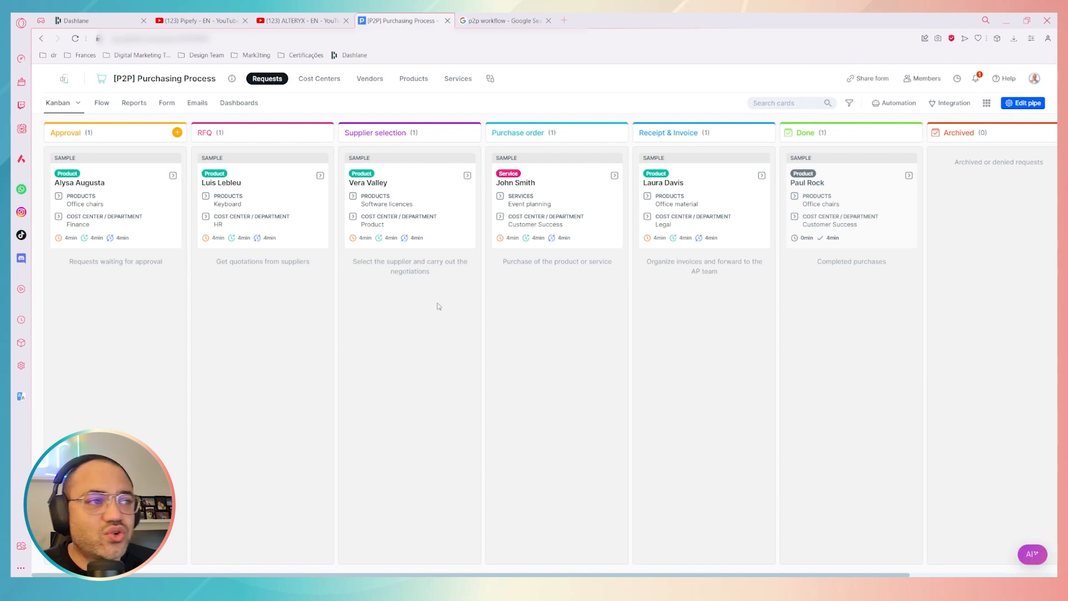
# - Delete all sample cards from the purchasing pipe through the office chairs request in the Approval phase, confirming the deletion
pyautogui.click(153, 202)
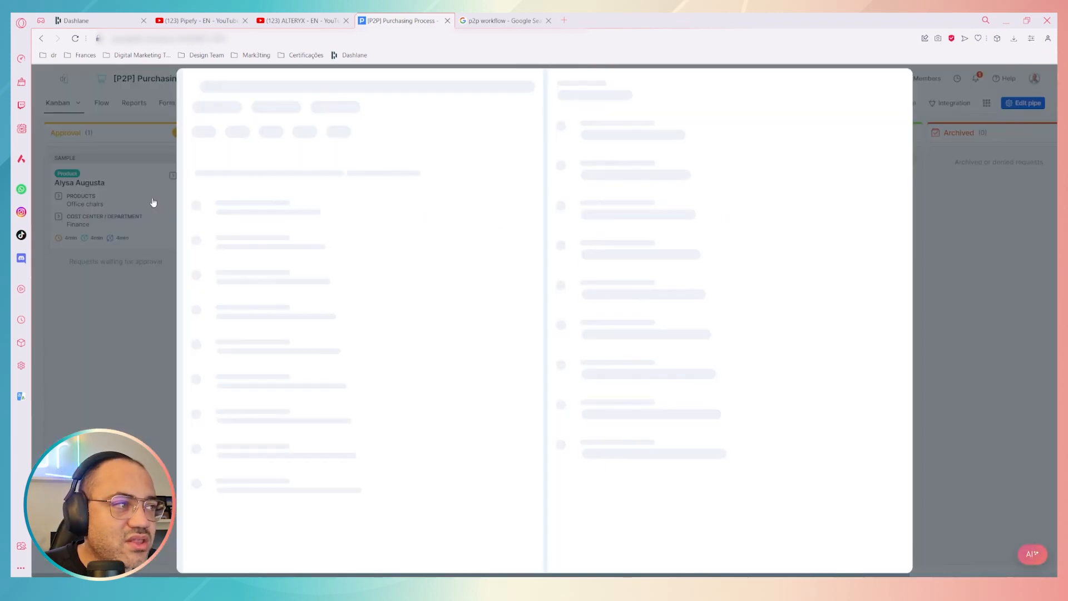
pyautogui.click(872, 86)
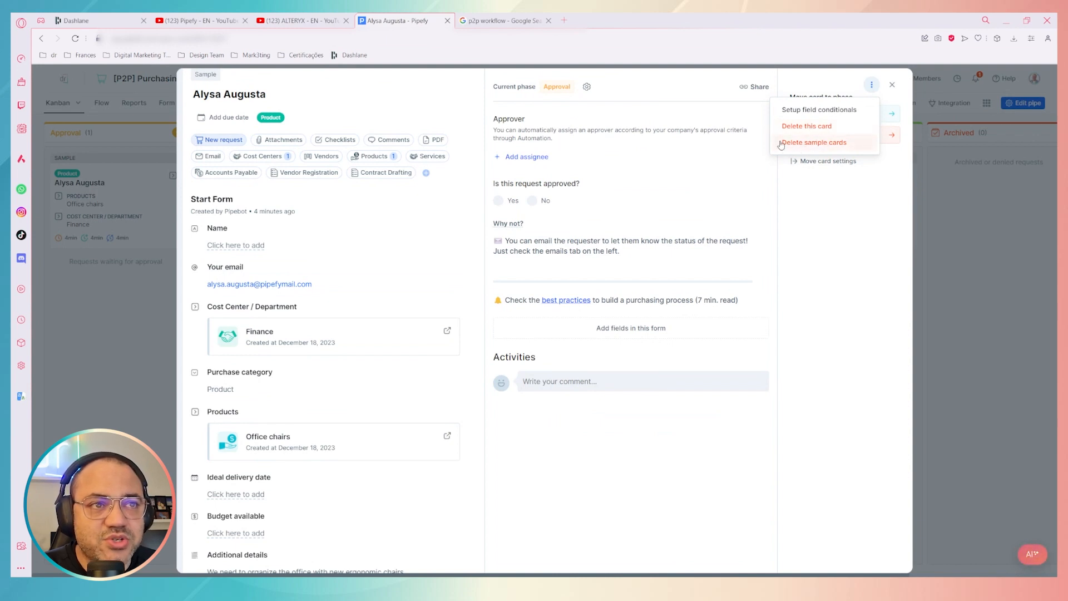
pyautogui.click(830, 143)
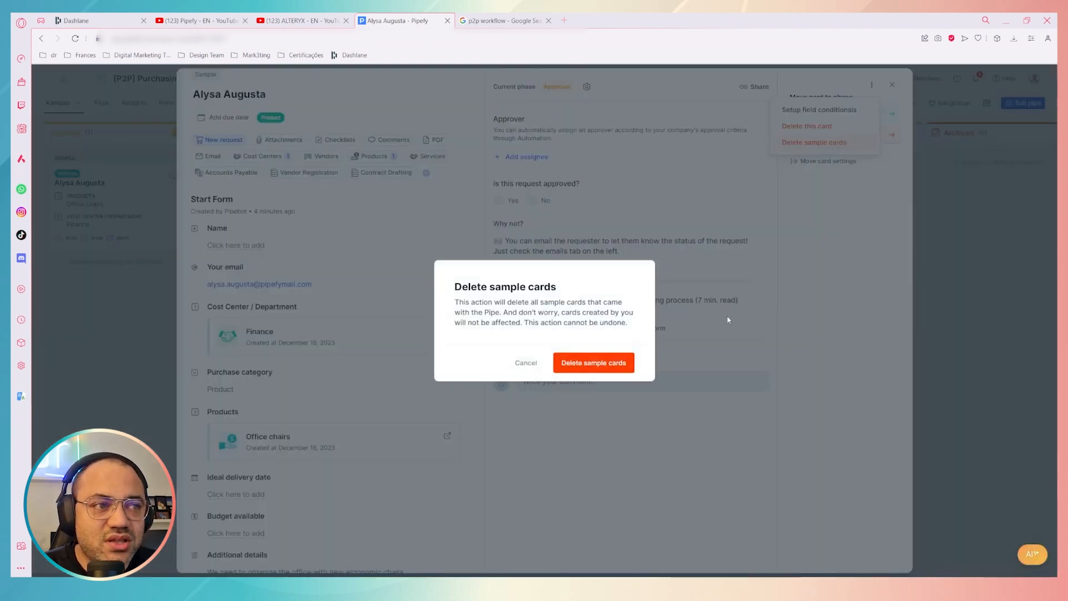
pyautogui.click(611, 368)
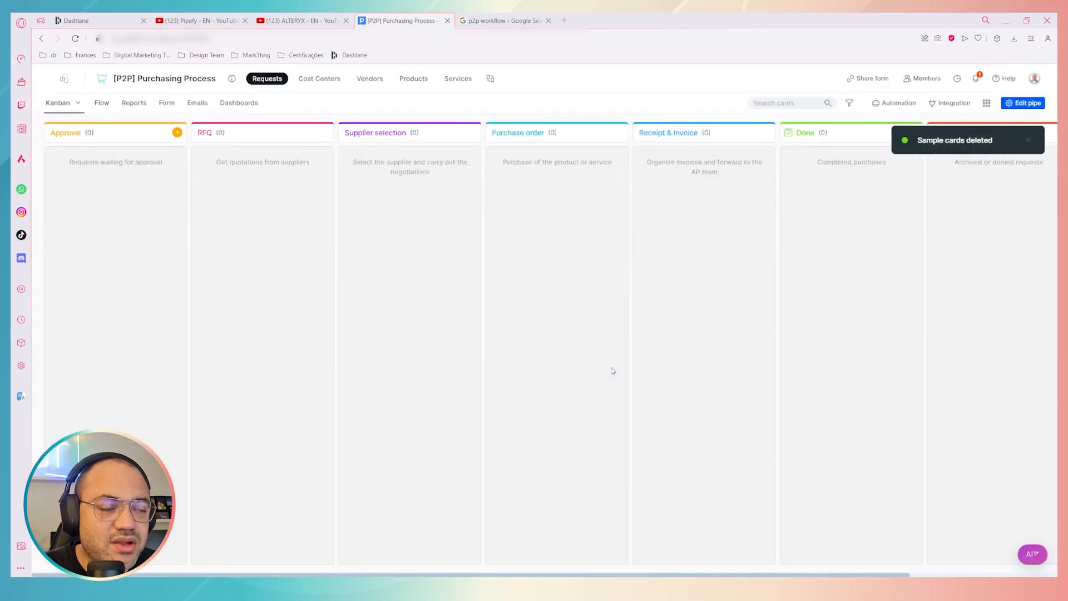